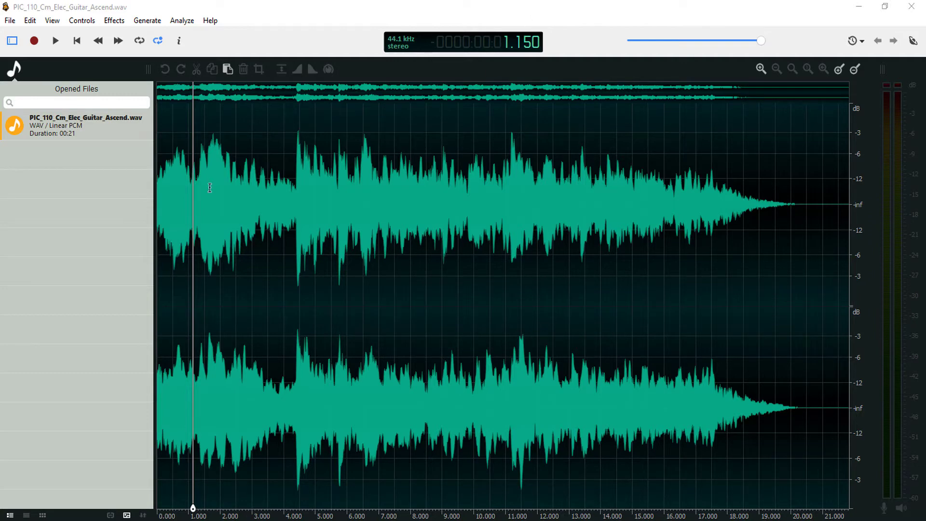
# Preview the guitar instrumental, then create a new mono file and start recording a voice take.
pyautogui.press('space')
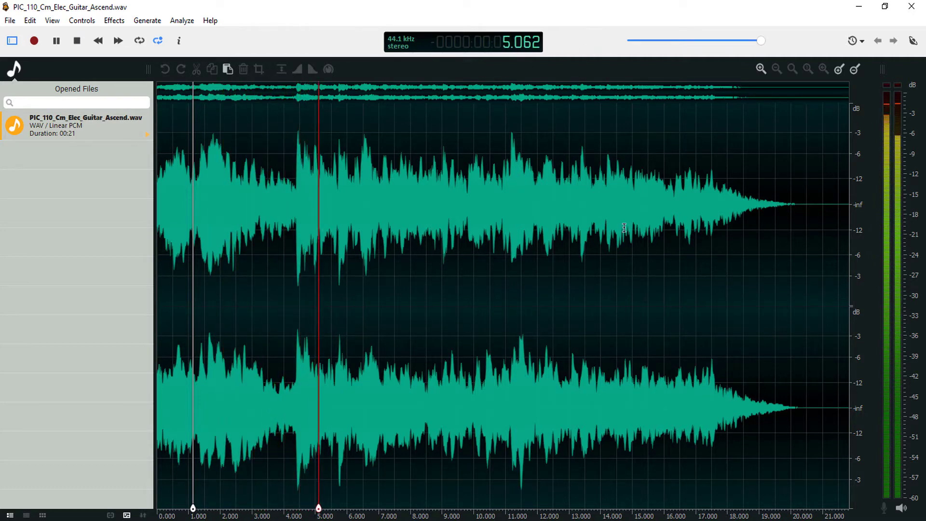
pyautogui.press('space')
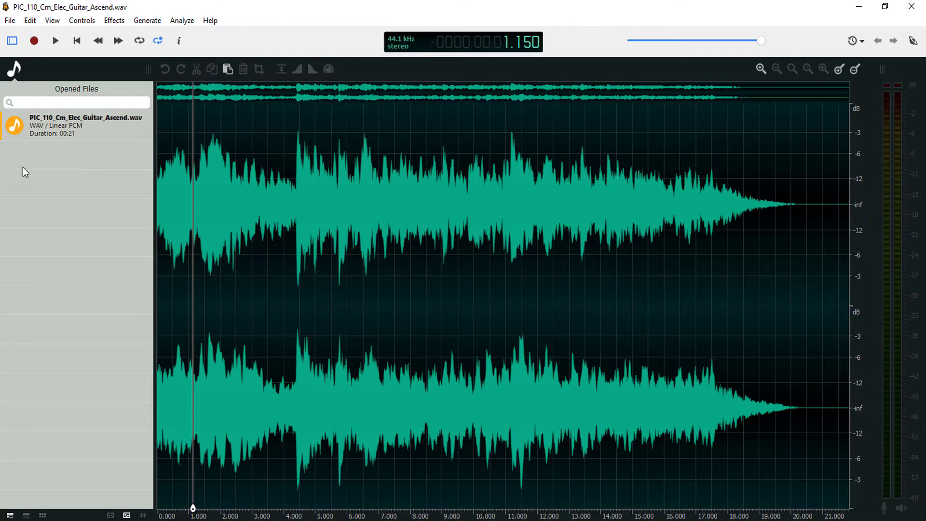
pyautogui.hotkey('ctrl', 'n')
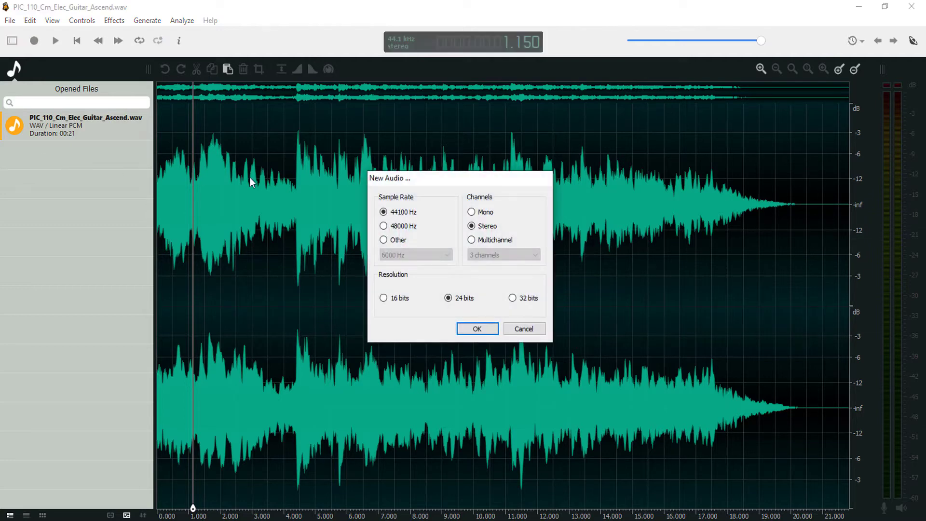
pyautogui.click(479, 212)
pyautogui.click(482, 331)
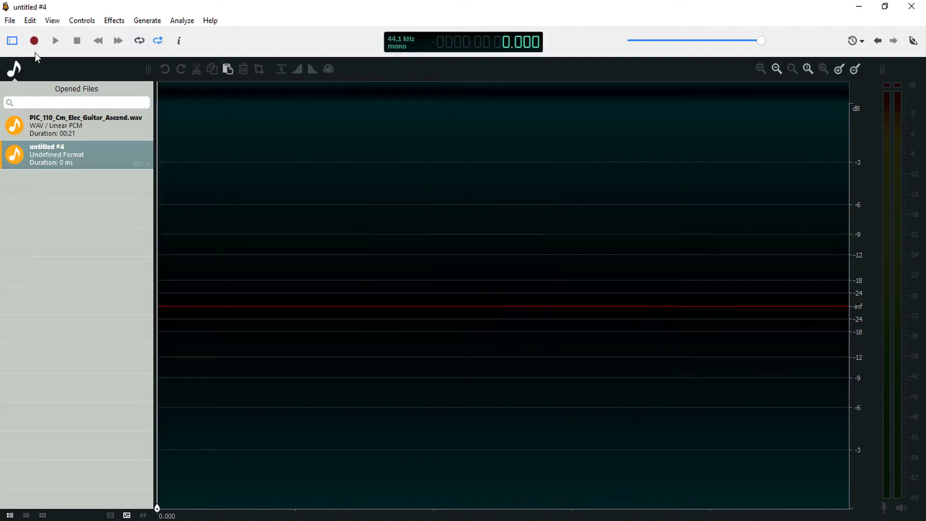
pyautogui.click(34, 41)
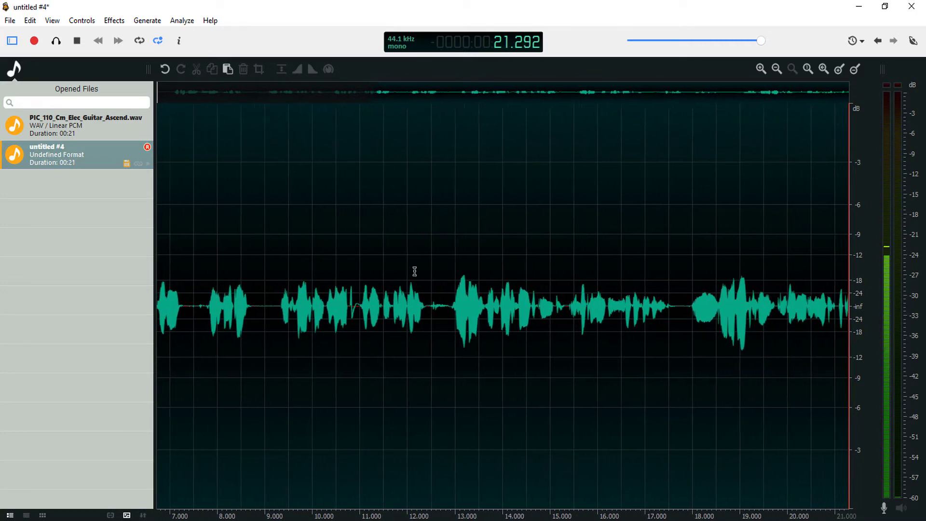
# Stop the recording at 23 seconds and boost the whole take by +5.8 dB.
pyautogui.click(168, 98)
pyautogui.click(74, 41)
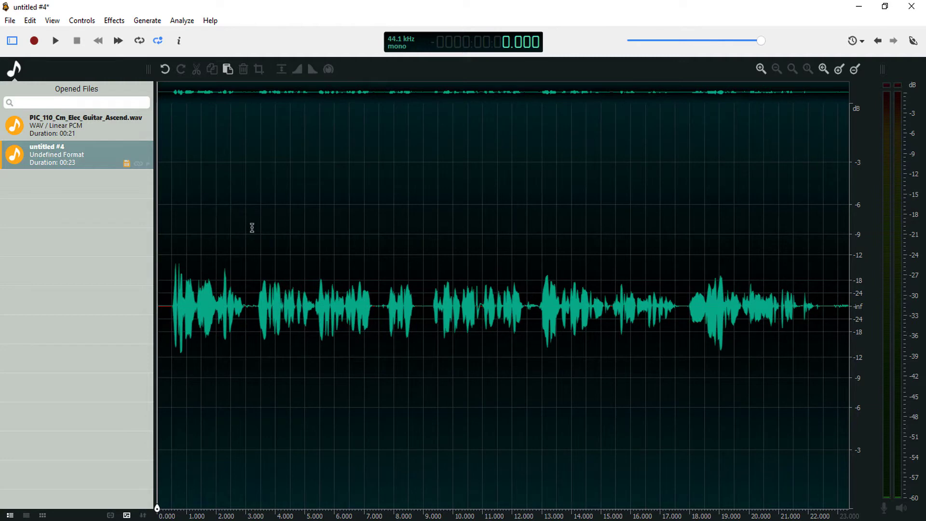
pyautogui.click(328, 69)
pyautogui.moveTo(213, 116); pyautogui.dragTo(254, 117)
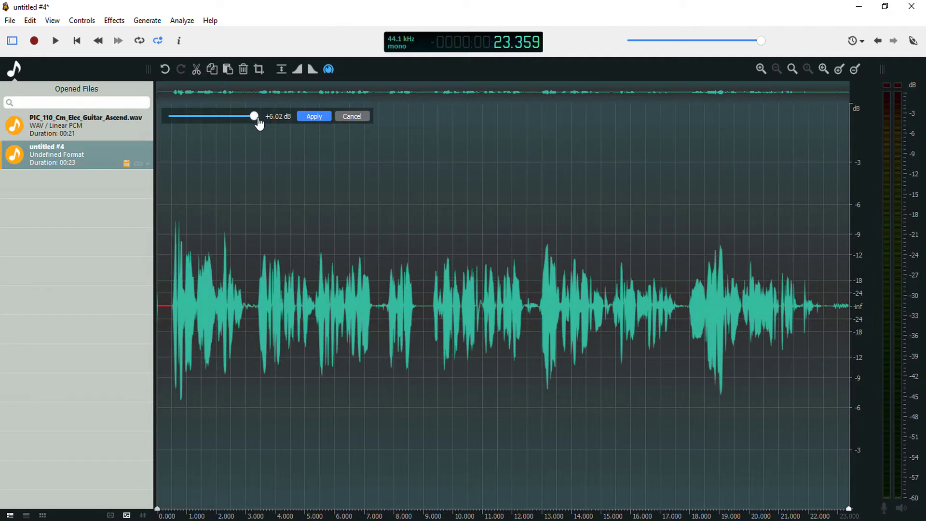
pyautogui.click(313, 117)
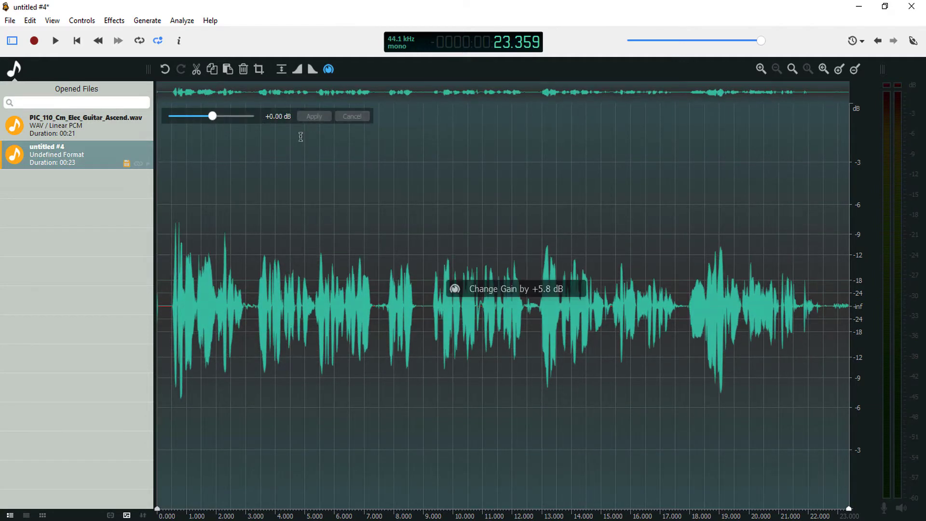
# Play back the boosted voice from near the start, then glance at the guitar file and return.
pyautogui.click(278, 187)
pyautogui.click(172, 212)
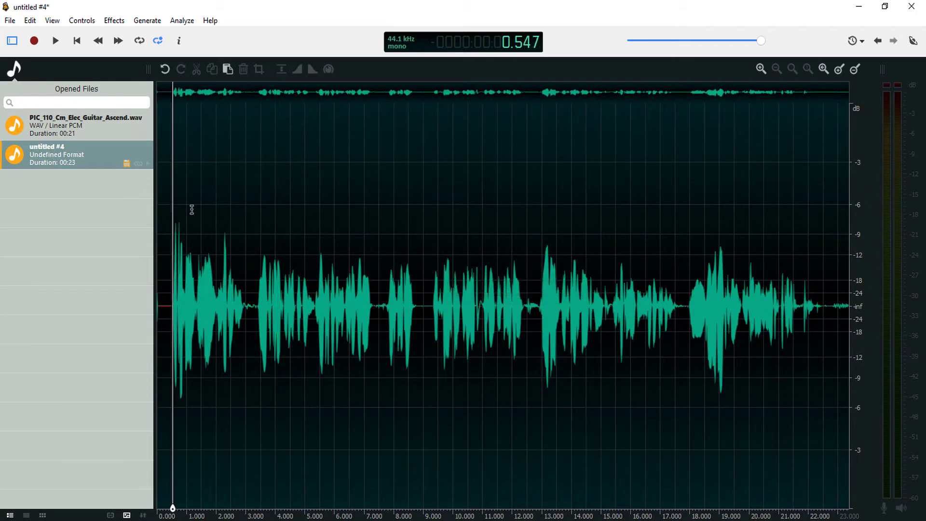
pyautogui.press('space')
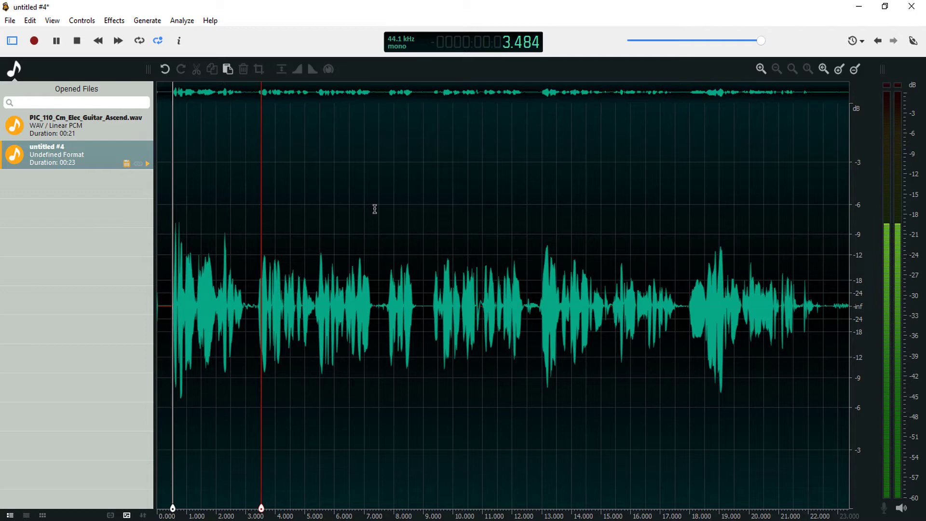
pyautogui.press('space')
pyautogui.click(94, 128)
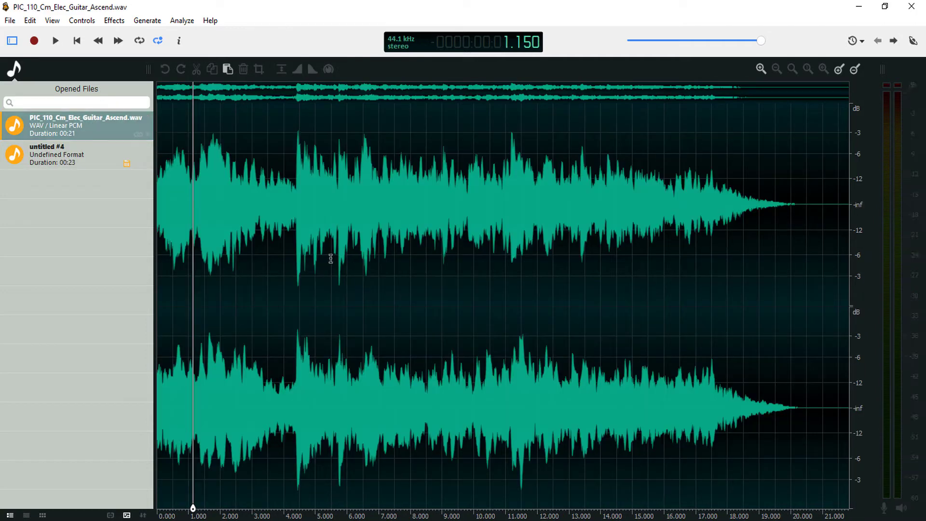
pyautogui.click(41, 147)
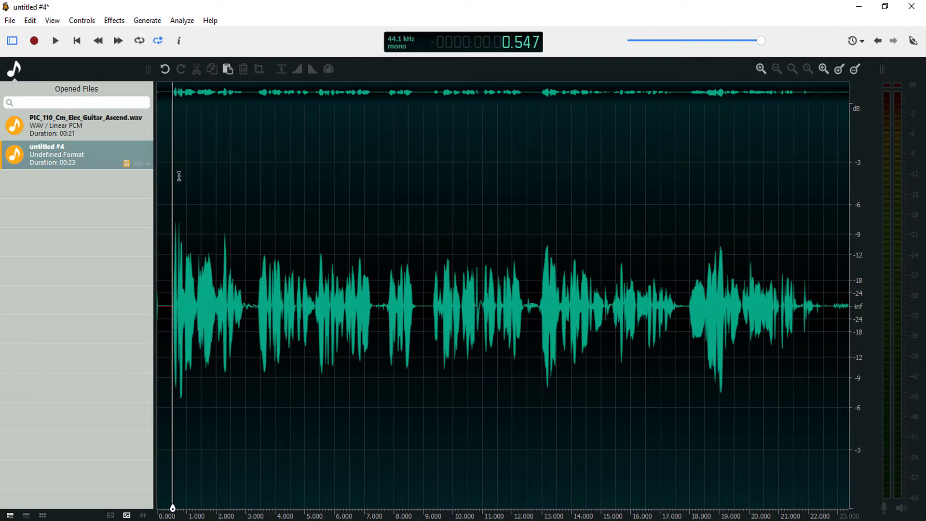
# Convert untitled #4 to stereo, copy the entire 21.8-second guitar instrumental, and return to untitled #4.
pyautogui.click(30, 21)
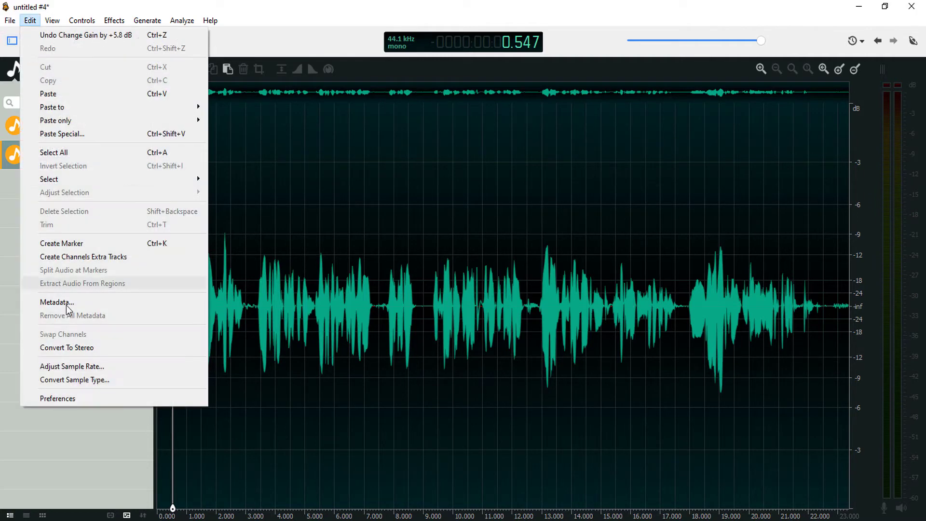
pyautogui.click(83, 347)
pyautogui.click(65, 124)
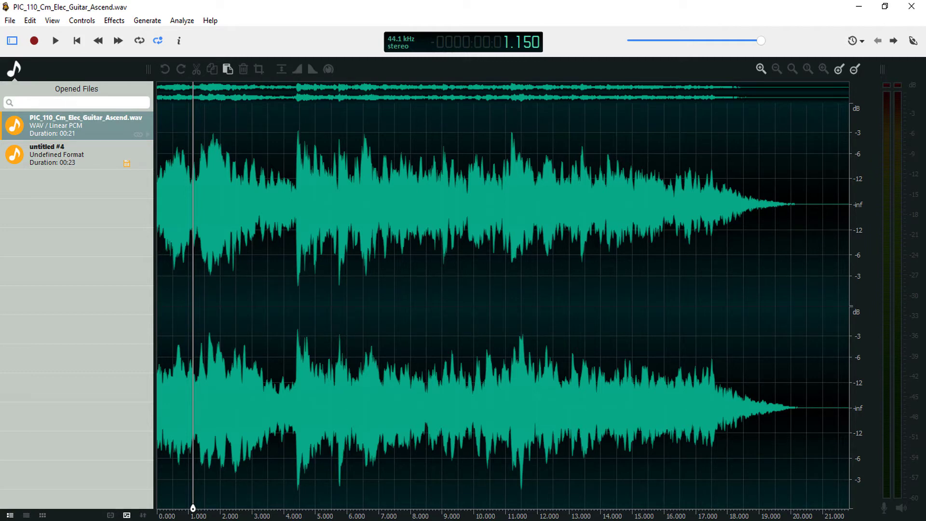
pyautogui.click(72, 150)
pyautogui.hotkey('ctrl', 'a')
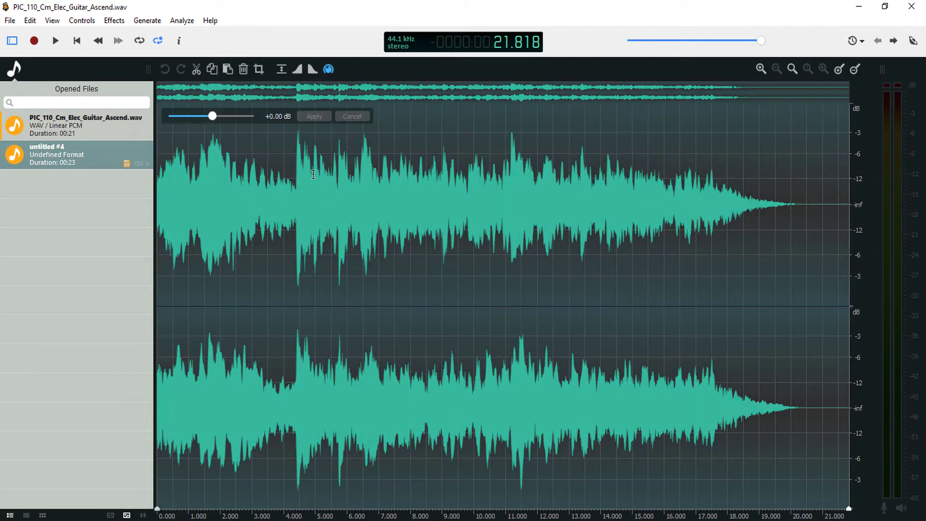
pyautogui.hotkey('ctrl', 'c')
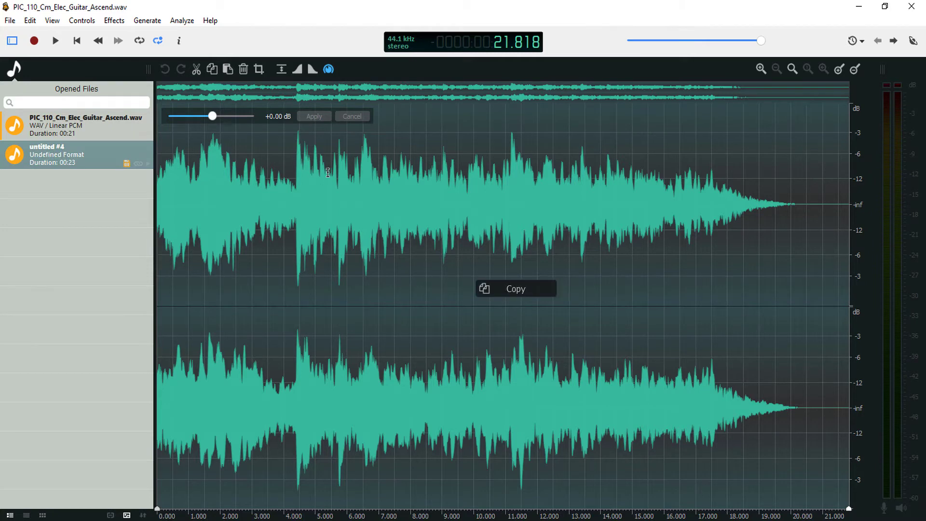
pyautogui.click(78, 164)
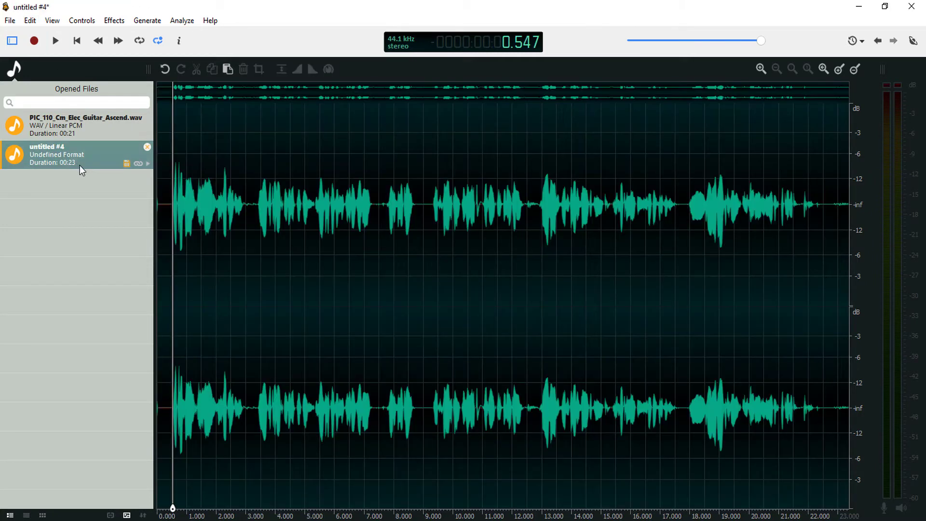
# In Paste Special, choose Overlap (Mix) and lock both channel volumes together at 15.
pyautogui.click(34, 21)
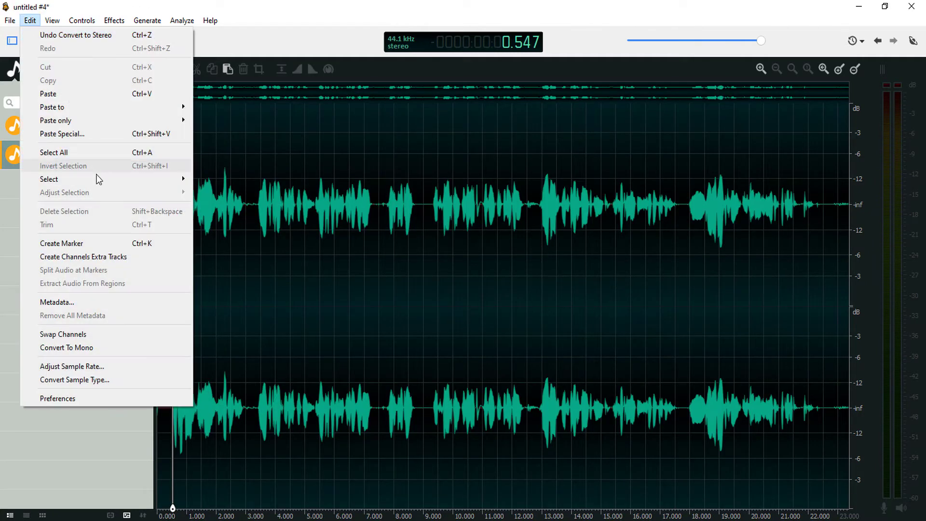
pyautogui.click(77, 136)
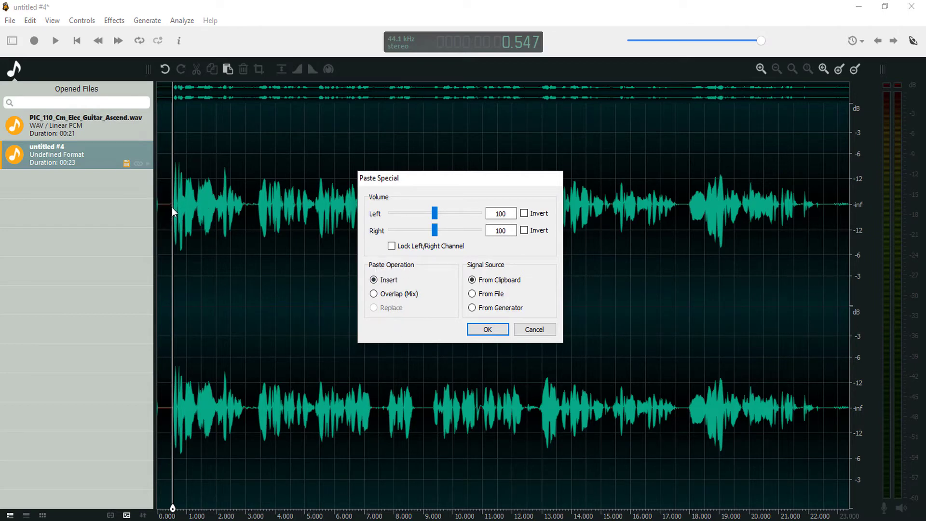
pyautogui.click(374, 294)
pyautogui.click(444, 247)
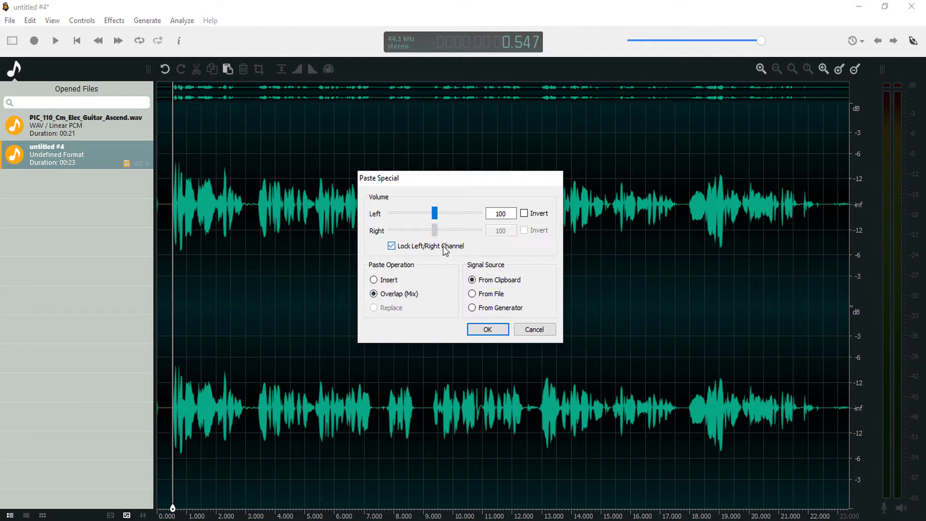
pyautogui.click(444, 246)
pyautogui.moveTo(429, 215)
pyautogui.mouseDown()
pyautogui.moveTo(400, 215)
pyautogui.moveTo(434, 213)
pyautogui.moveTo(404, 235)
pyautogui.moveTo(436, 231)
pyautogui.mouseUp()
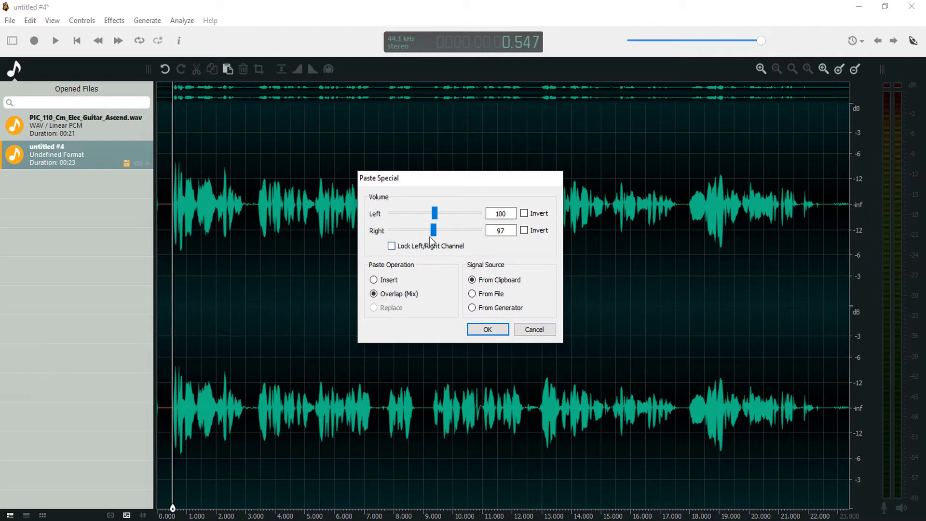
pyautogui.click(392, 245)
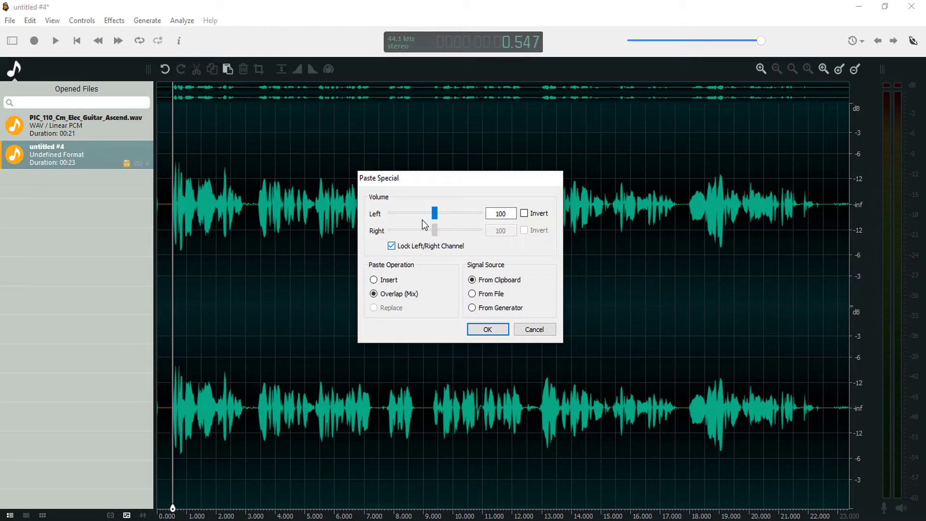
pyautogui.moveTo(436, 215); pyautogui.dragTo(398, 210)
pyautogui.doubleClick(511, 214)
pyautogui.write('15')
# Switch the paste source to From File, then cancel the Open Sound File dialog.
pyautogui.click(475, 279)
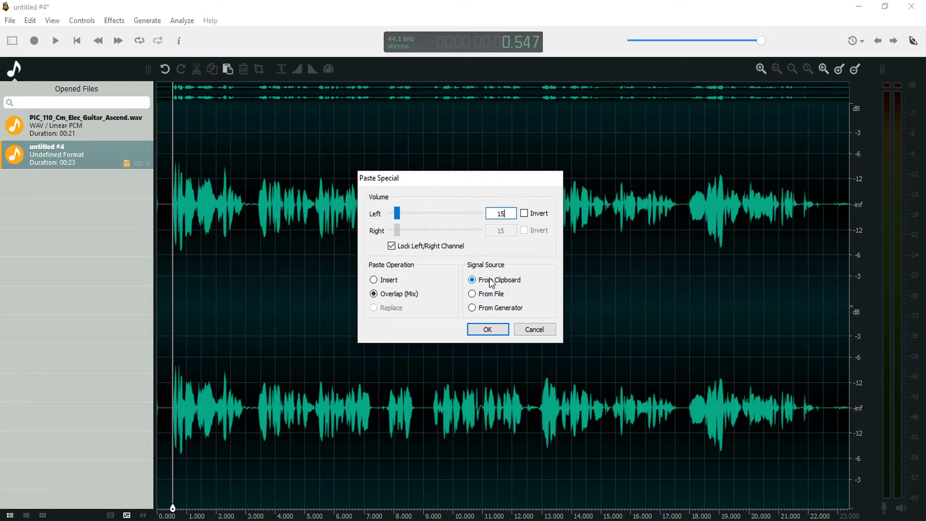
pyautogui.click(472, 294)
pyautogui.click(494, 332)
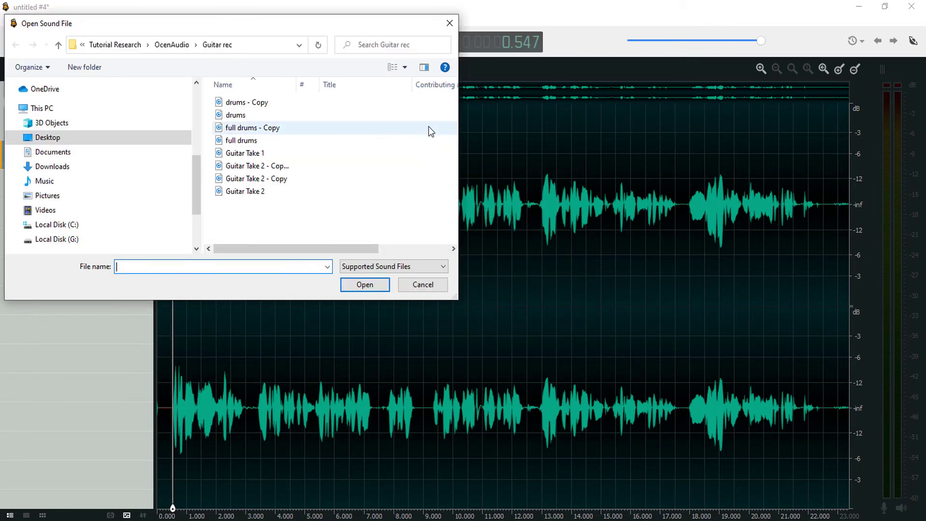
pyautogui.click(449, 24)
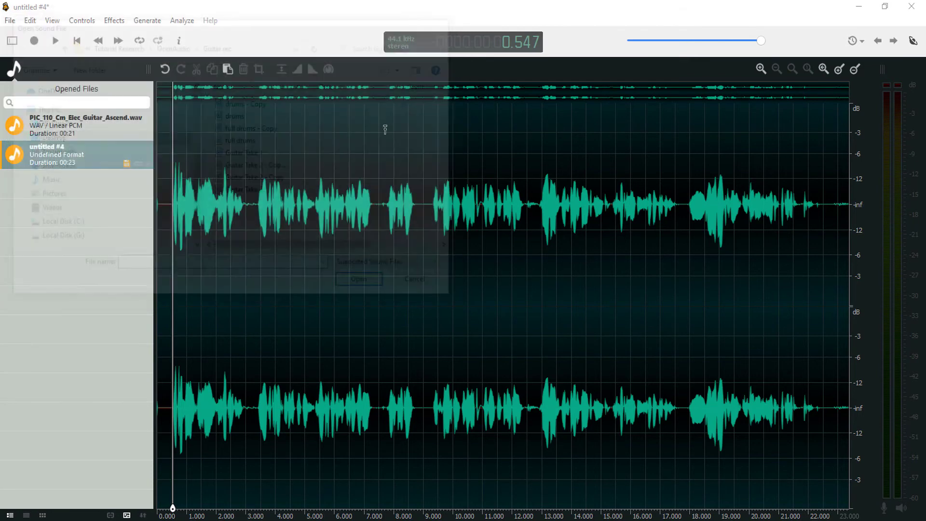
# Select all, reopen Paste Special with From Generator, browse the Tones and Noise settings, then cancel.
pyautogui.hotkey('ctrl', 'a')
pyautogui.click(31, 21)
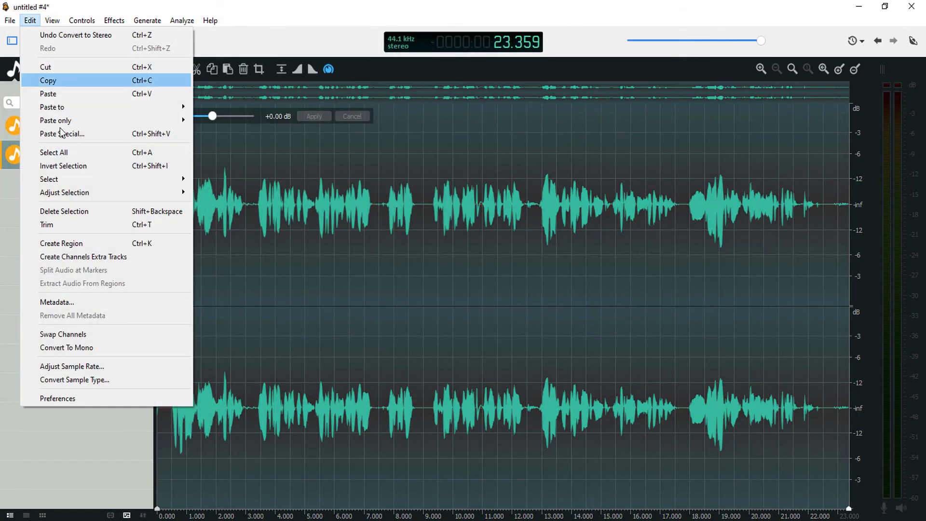
pyautogui.click(94, 136)
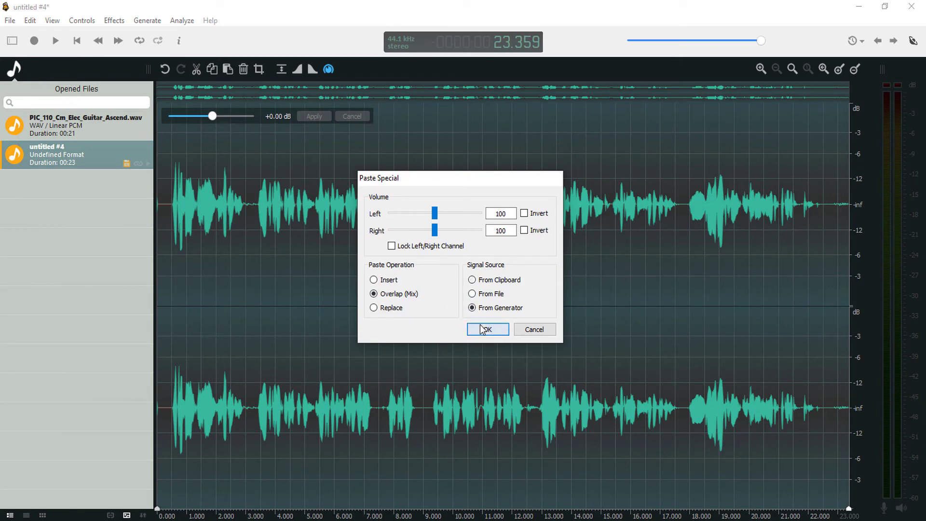
pyautogui.click(481, 329)
pyautogui.click(400, 151)
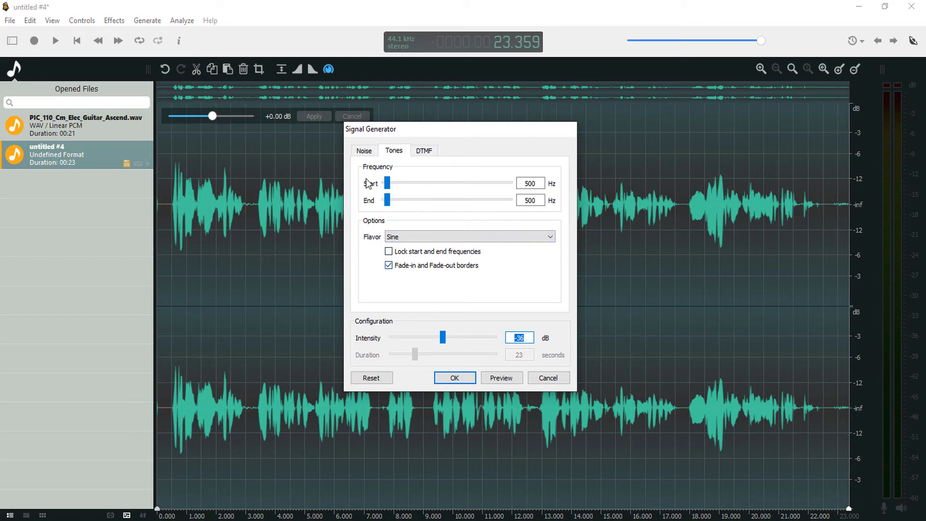
pyautogui.click(406, 237)
pyautogui.click(368, 156)
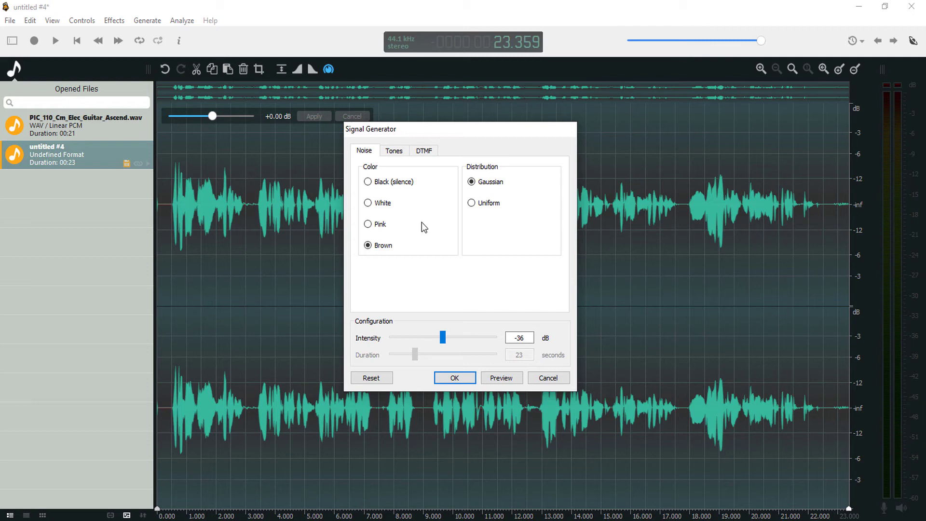
pyautogui.click(551, 379)
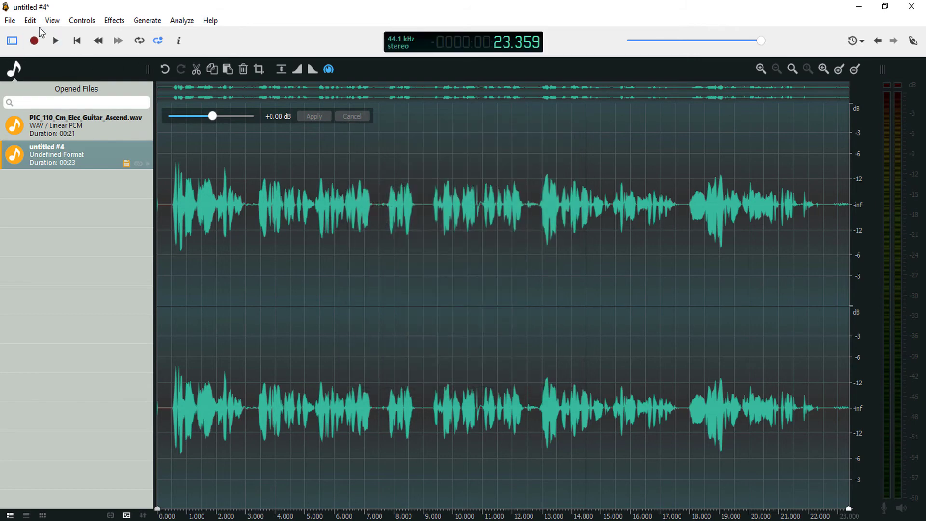
# Copy the guitar instrumental's audio using the right-click Copy command.
pyautogui.click(17, 126)
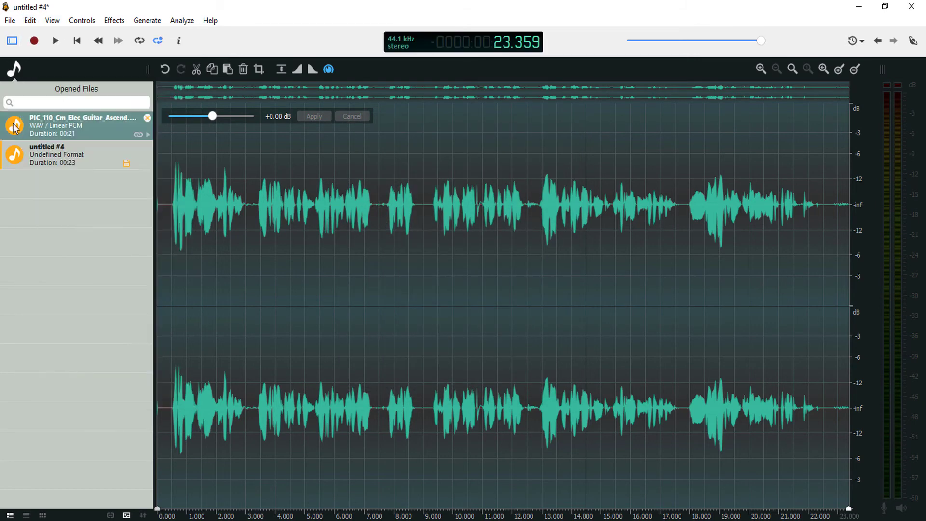
pyautogui.click(17, 126)
pyautogui.rightClick(305, 228)
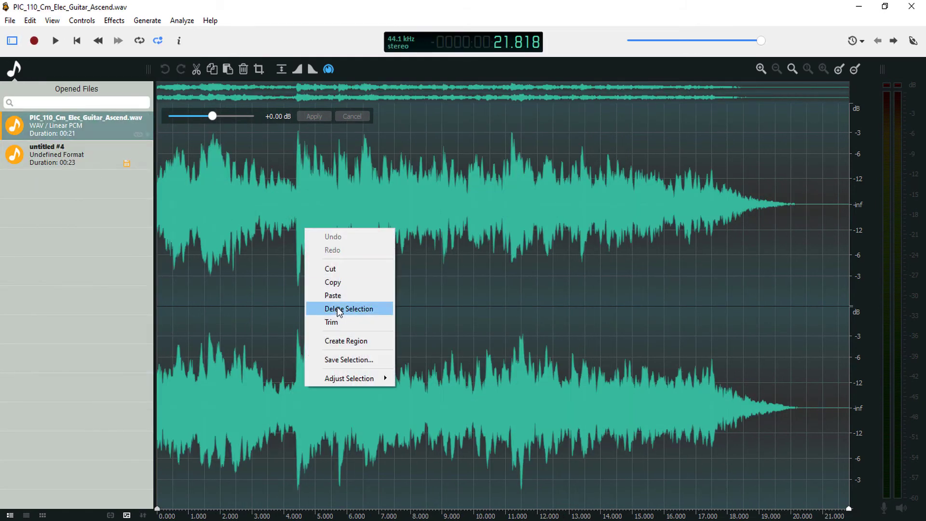
pyautogui.click(332, 282)
# Back on untitled #4, open Paste Special, lock both channels and lower the volume to 18.
pyautogui.click(68, 149)
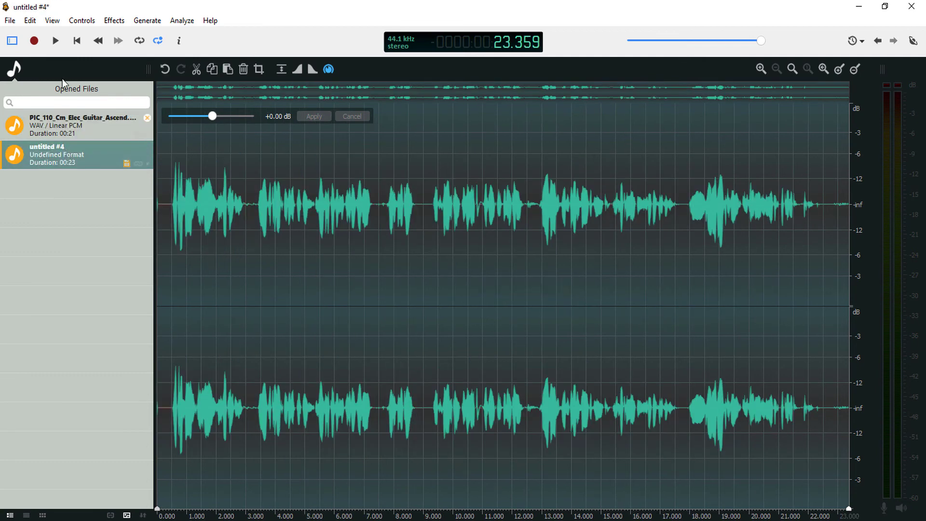
pyautogui.click(30, 20)
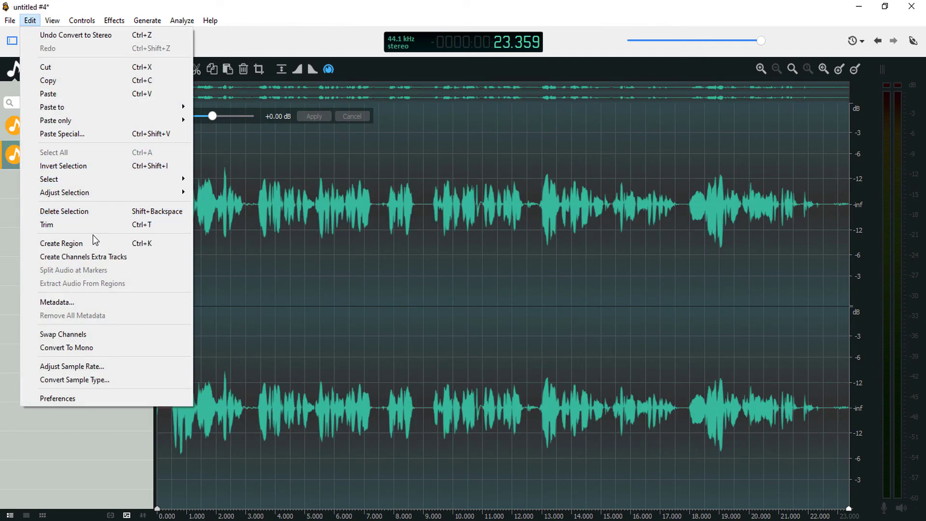
pyautogui.click(70, 130)
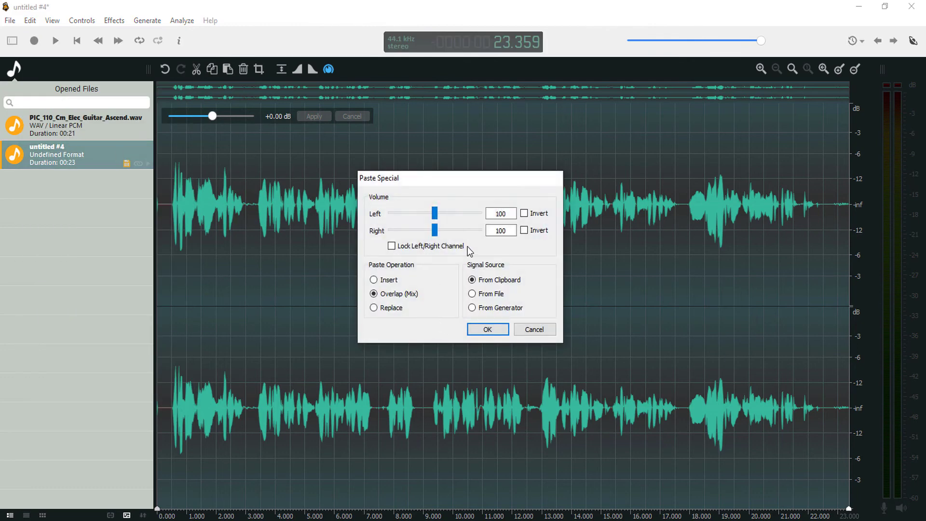
pyautogui.click(406, 251)
pyautogui.moveTo(430, 215); pyautogui.dragTo(399, 231)
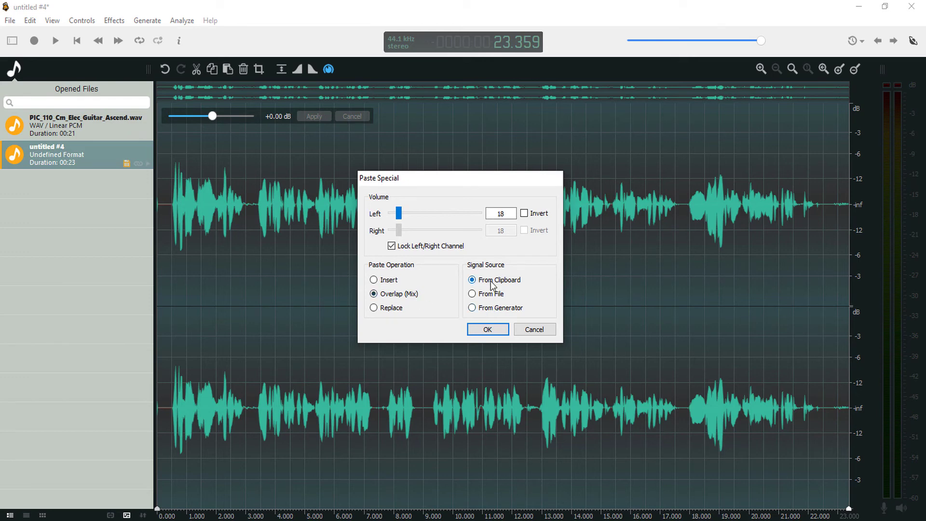
# Apply the overlap mix, play it back to about 19.9 seconds, then select 15 seconds to the end.
pyautogui.click(490, 329)
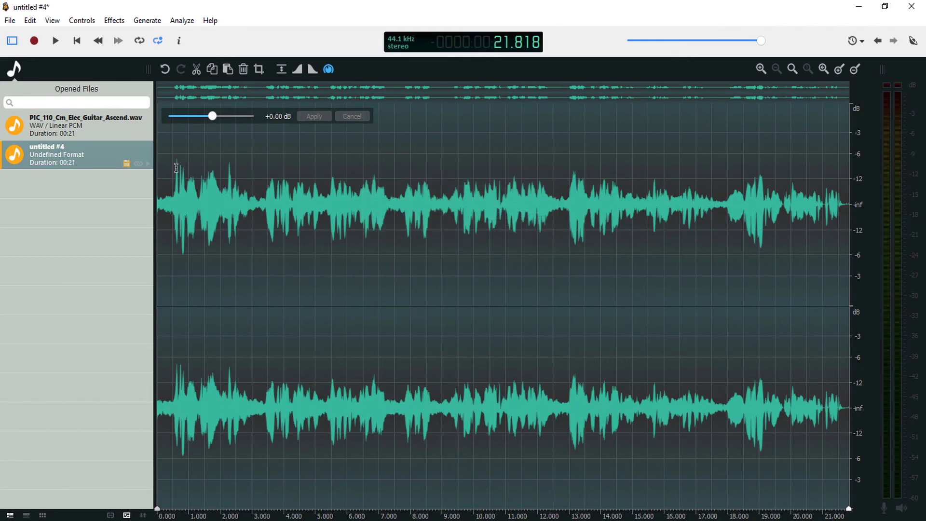
pyautogui.press('space')
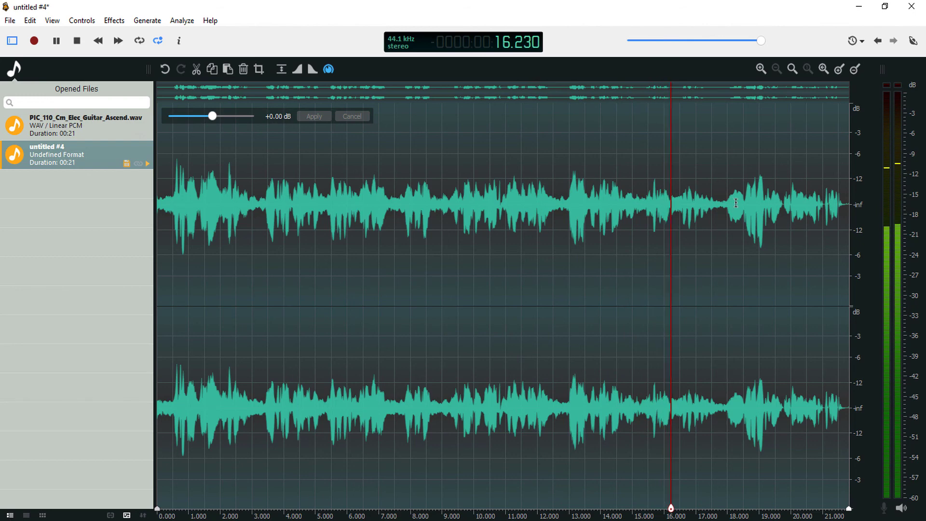
pyautogui.click(777, 198)
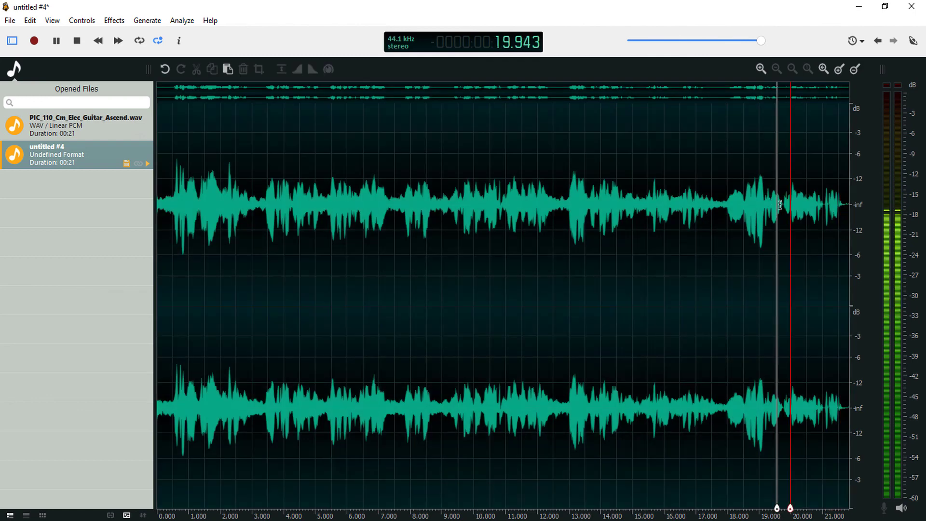
pyautogui.press('space')
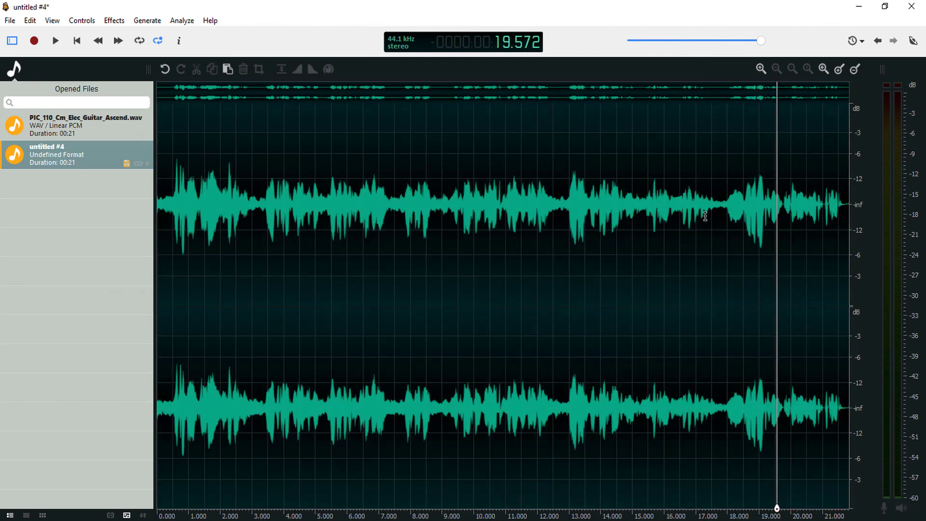
pyautogui.moveTo(637, 199); pyautogui.dragTo(843, 233)
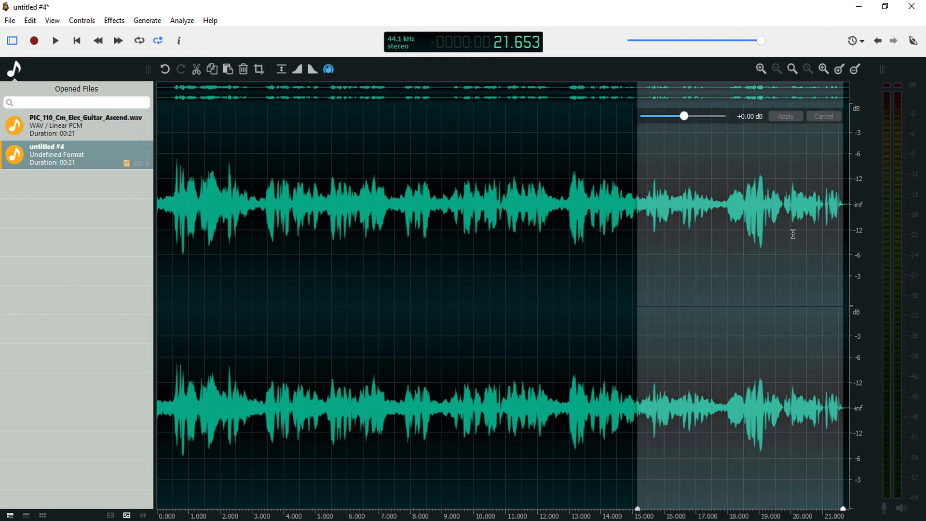